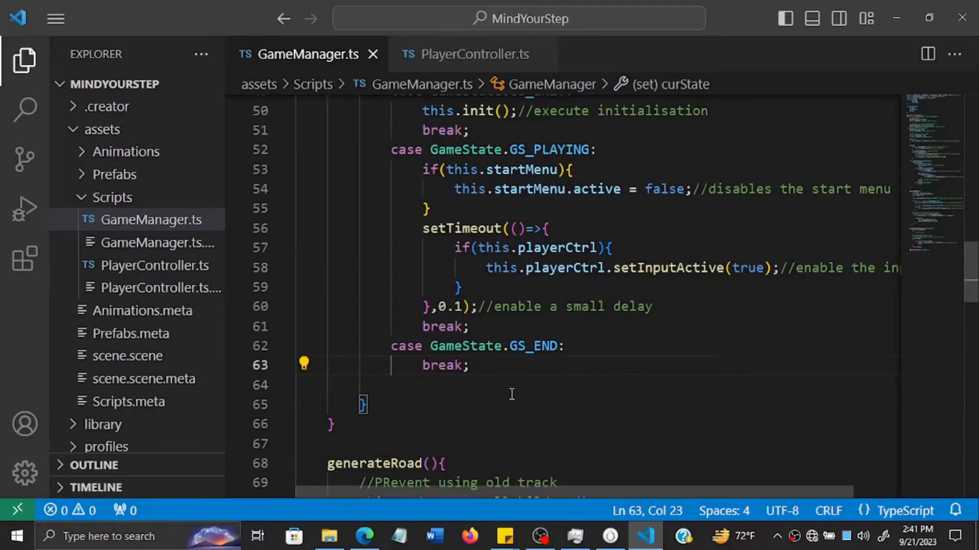
# - Add an empty onStartButtonClicked() method above generateRoad() in GameManager.ts
pyautogui.scroll(-1, 512, 394)
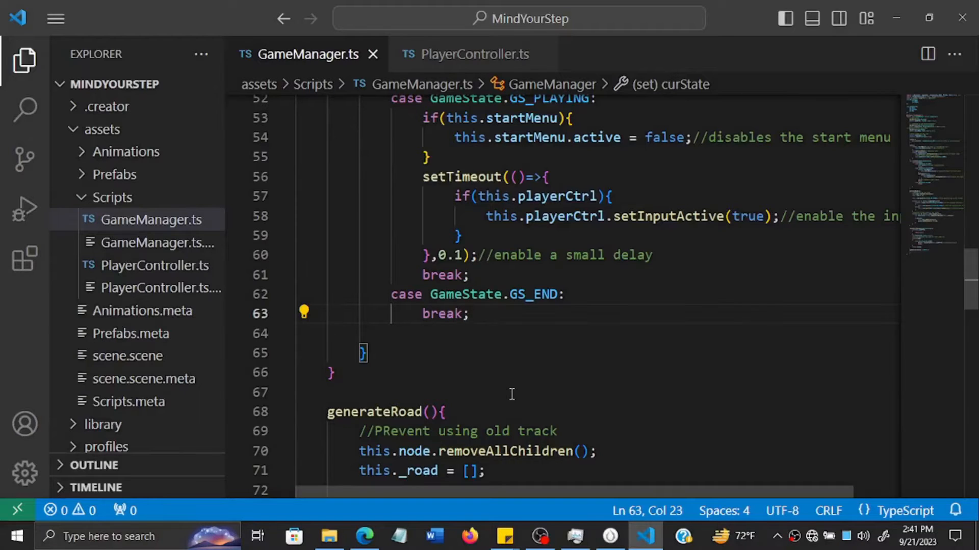
pyautogui.click(477, 389)
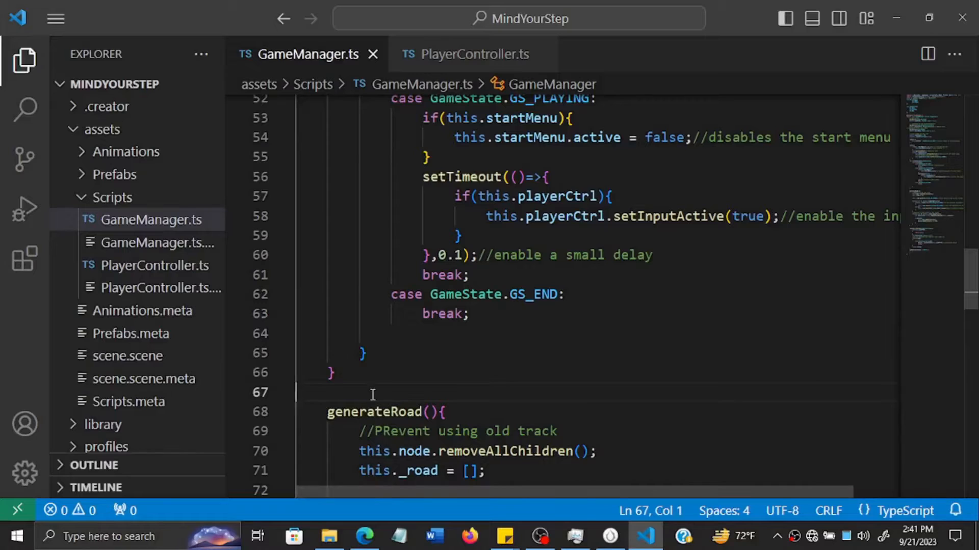
pyautogui.press('Tab')
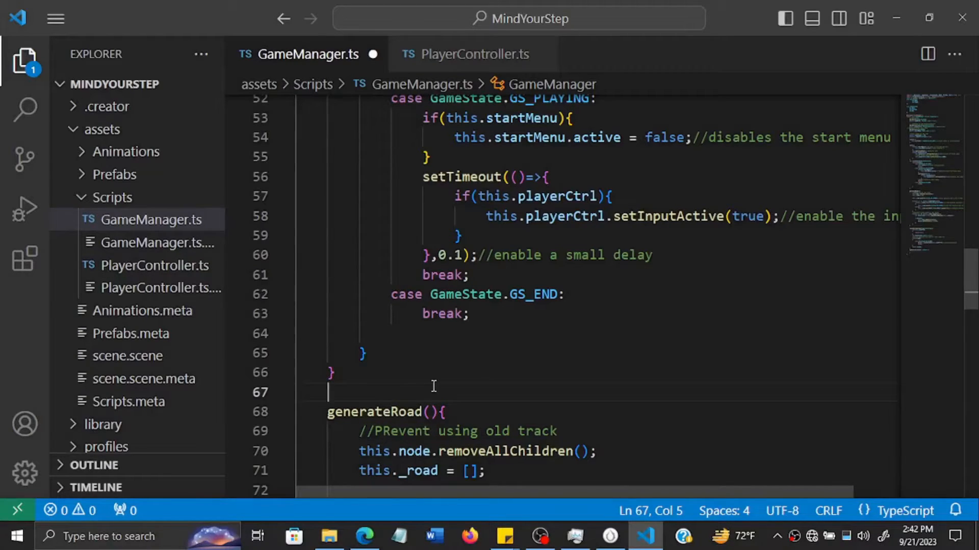
pyautogui.write('on')
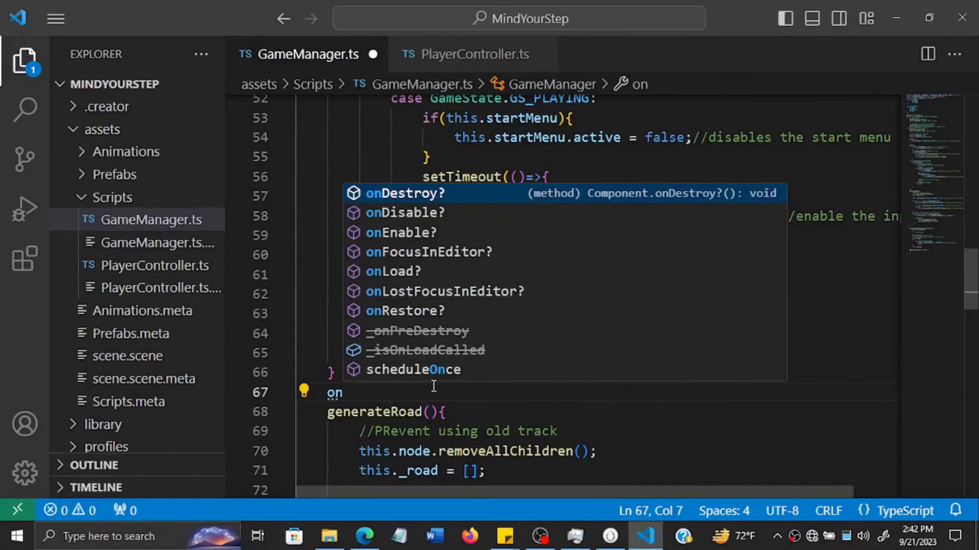
pyautogui.write('StartButtonClicked(){')
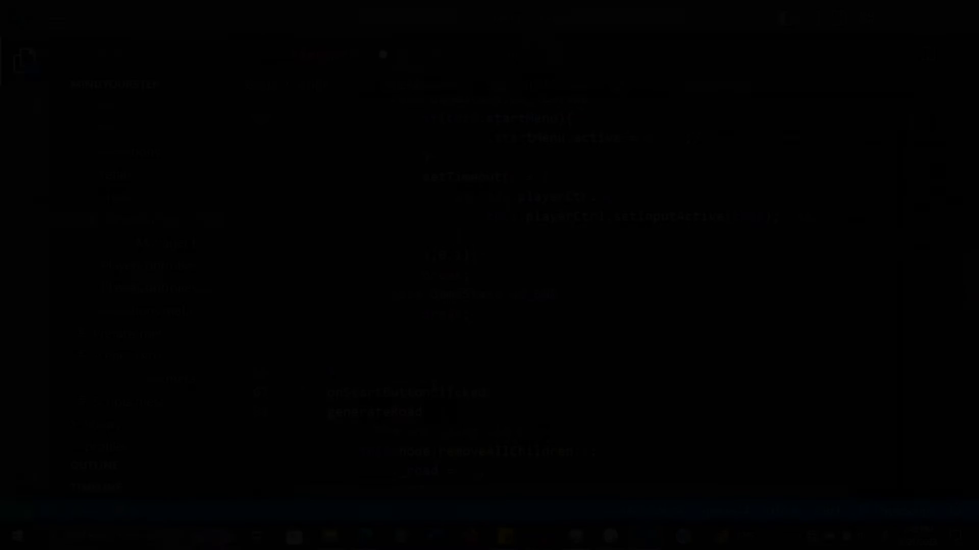
pyautogui.press('Return')
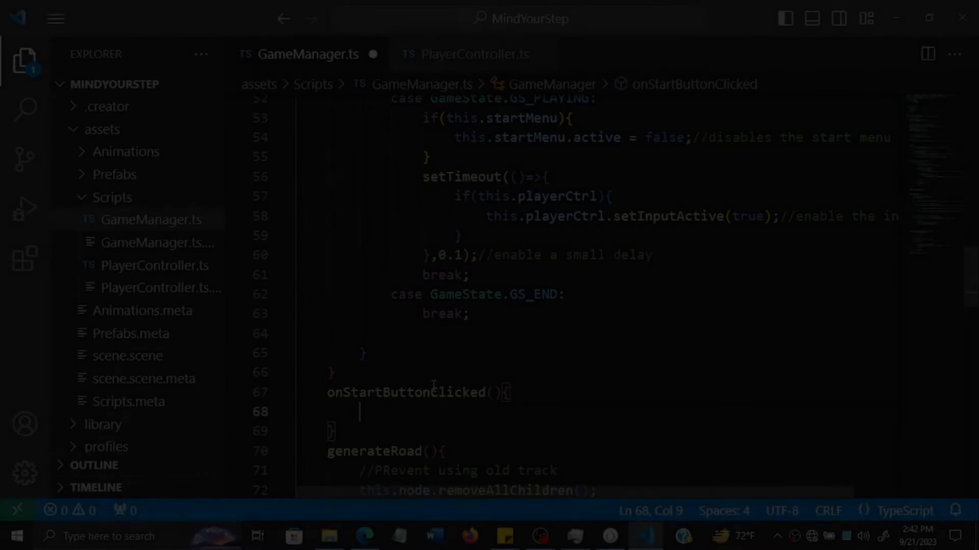
# - Make onStartButtonClicked() run this.curState = GameState.GS_PLAYING; and save GameManager.ts
pyautogui.write('this.')
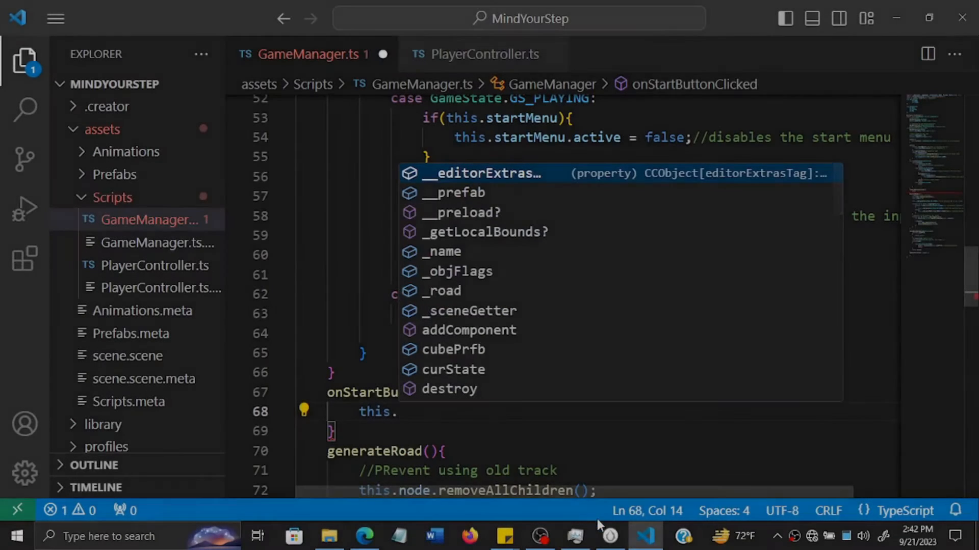
pyautogui.click(610, 536)
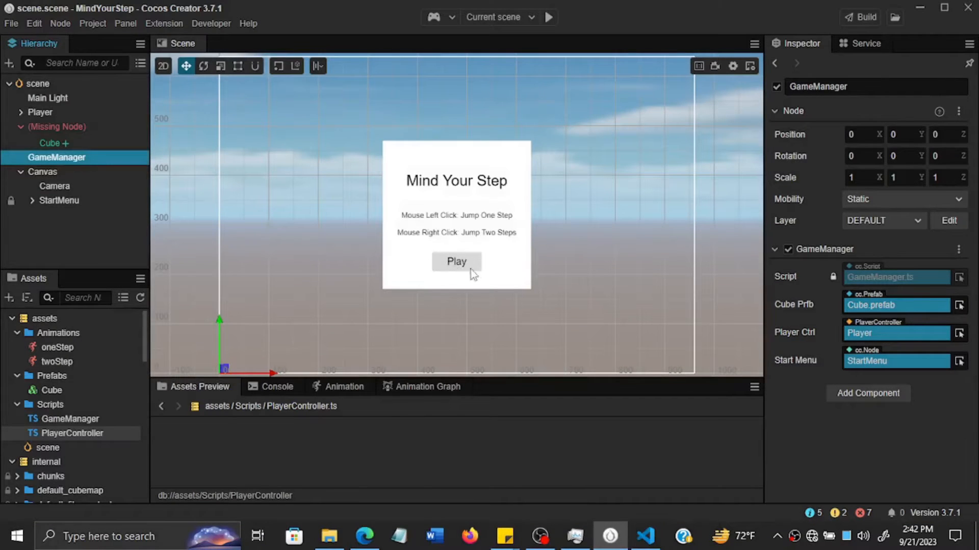
pyautogui.click(645, 536)
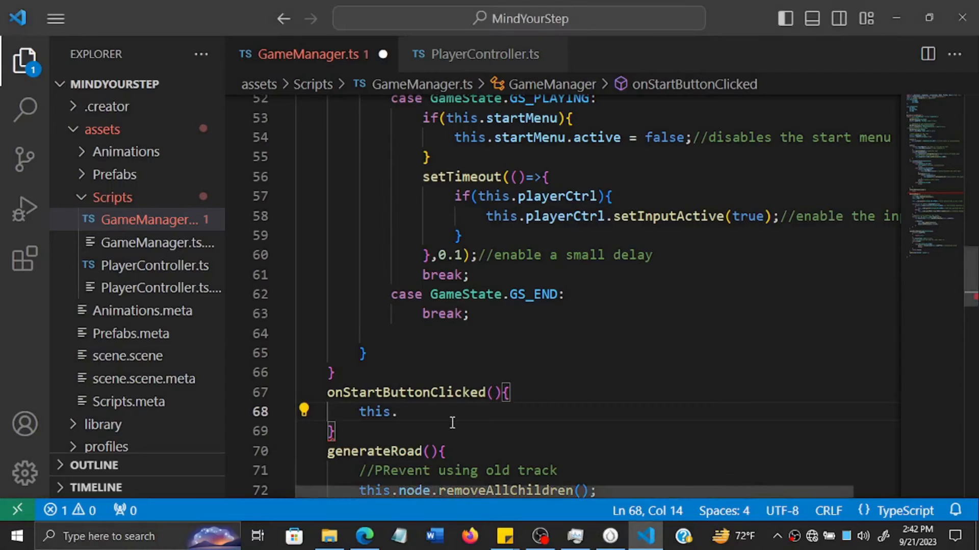
pyautogui.write('curState')
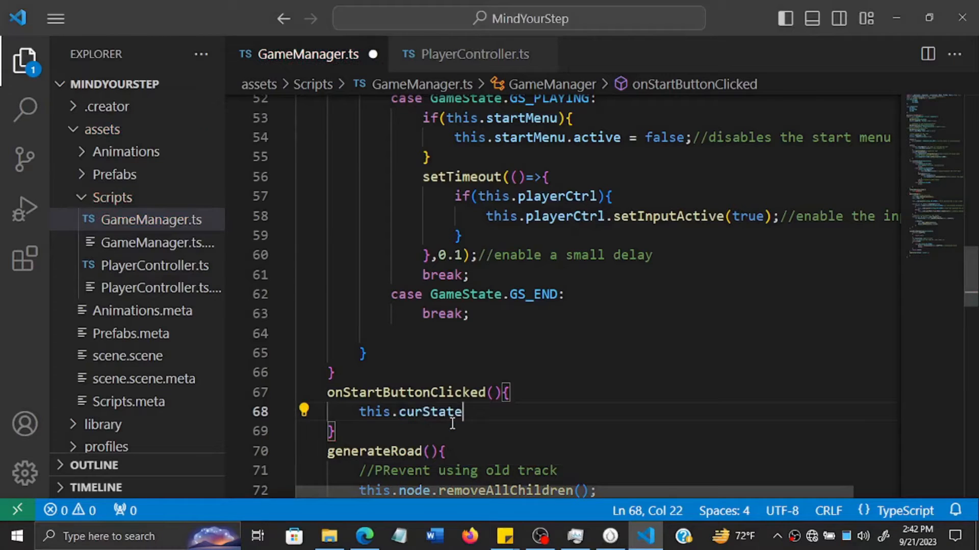
pyautogui.write(' = Game')
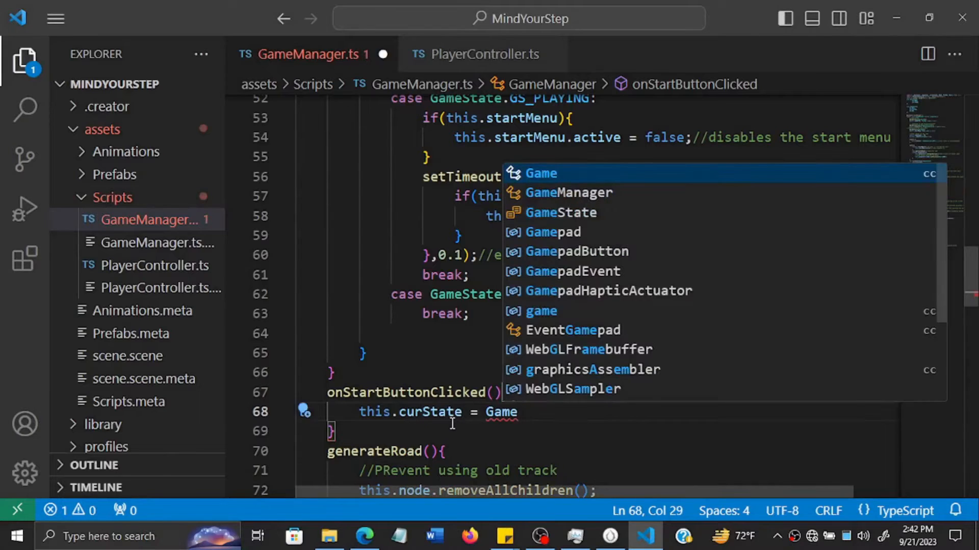
pyautogui.write('State.')
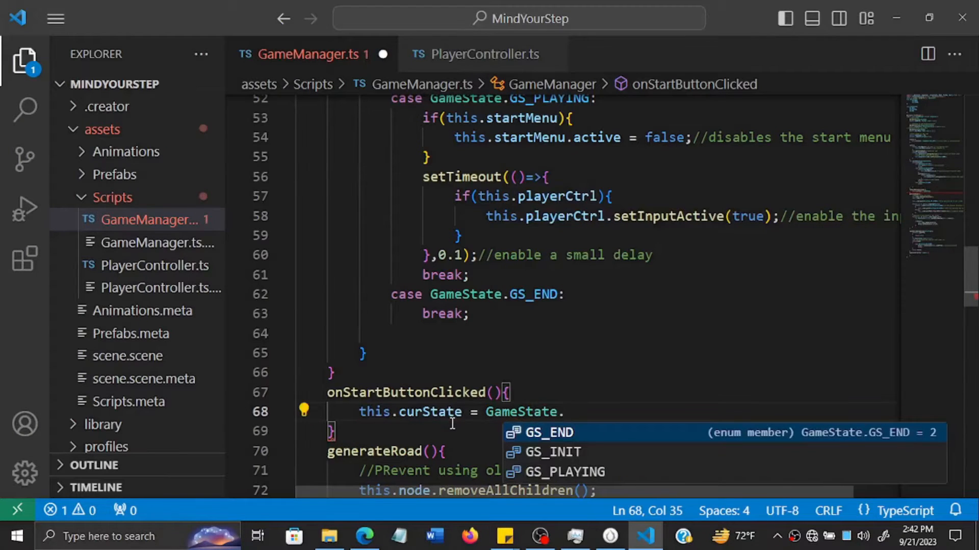
pyautogui.press('Down')
pyautogui.press('Down')
pyautogui.press('Return')
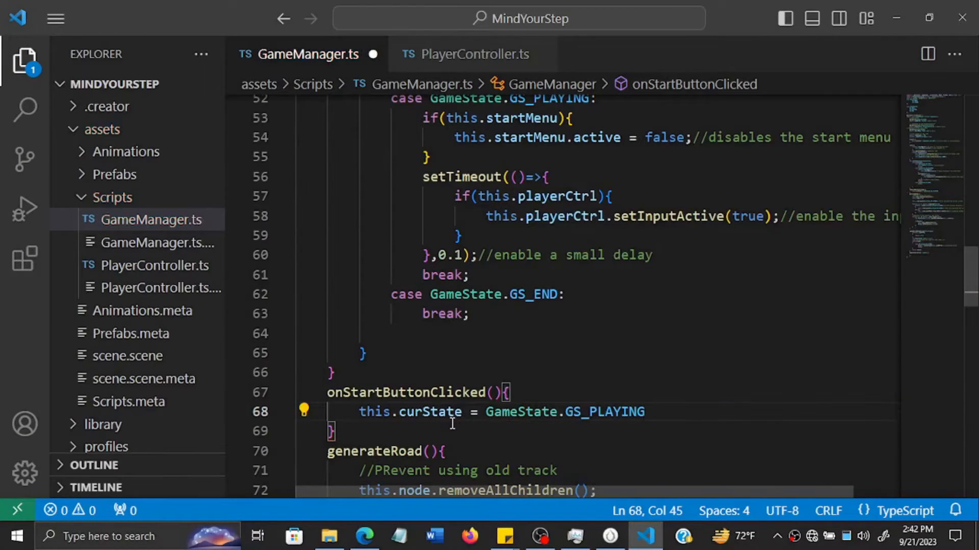
pyautogui.write(';')
pyautogui.hotkey('ctrl', 's')
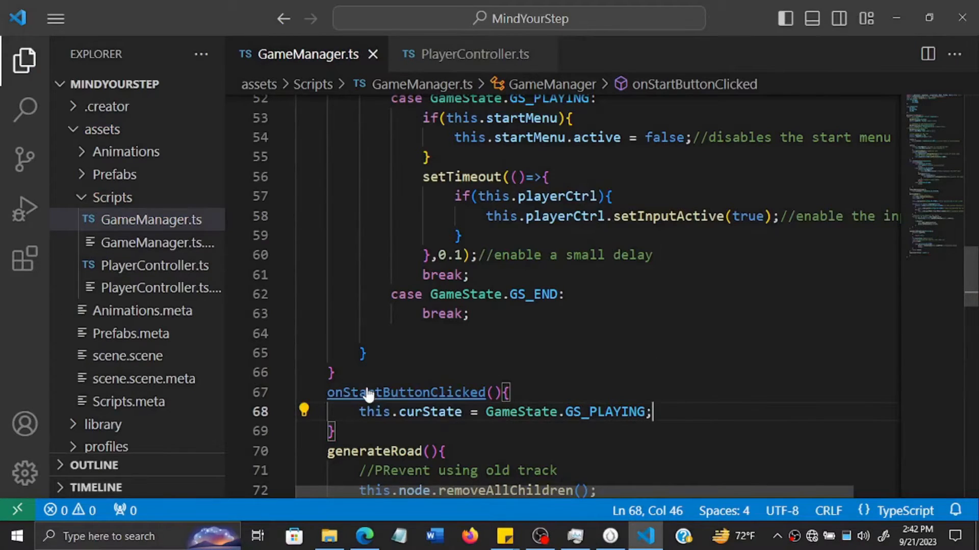
pyautogui.moveTo(327, 392); pyautogui.dragTo(370, 440)
pyautogui.click(370, 438)
pyautogui.click(690, 452)
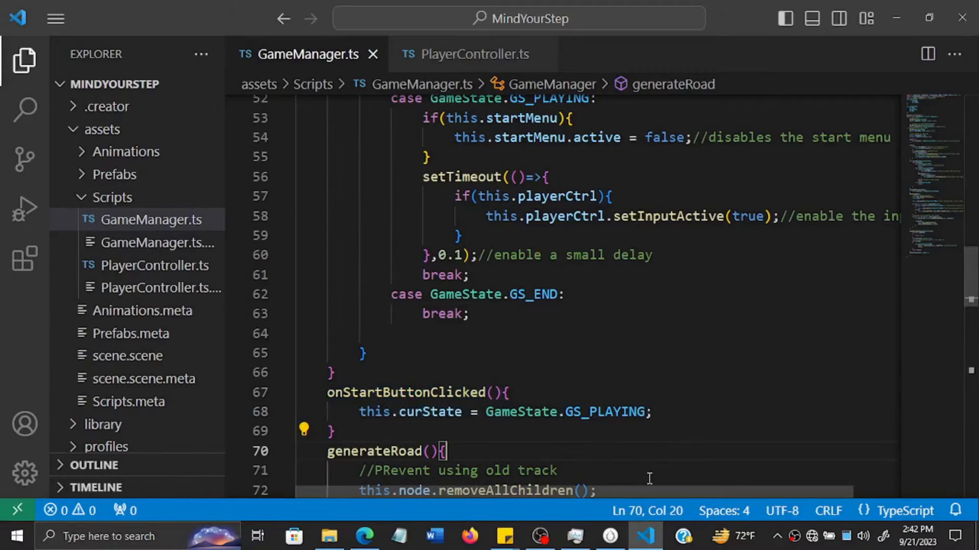
# - Switch to Cocos Creator and set the number of Click Events on the StartMenu's PlayButton node to 1
pyautogui.click(612, 537)
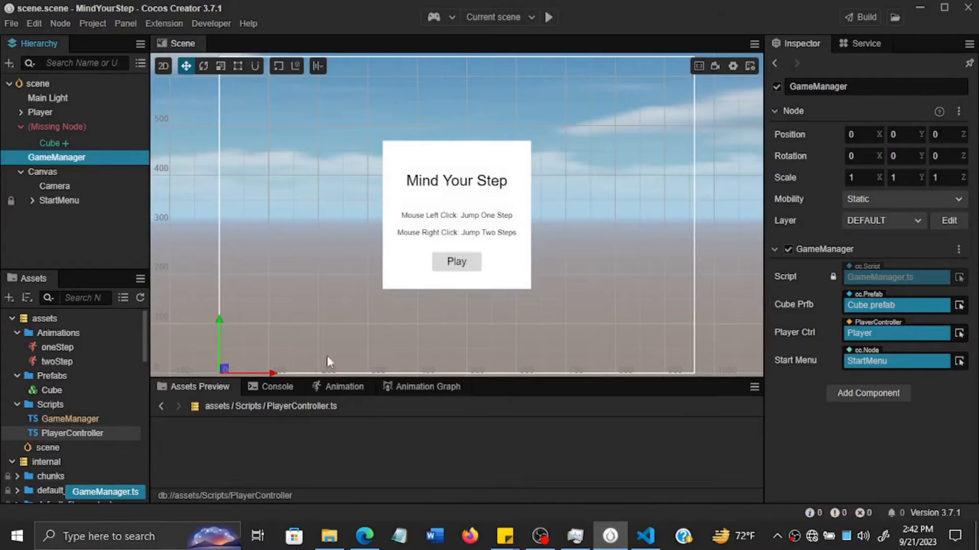
pyautogui.click(32, 201)
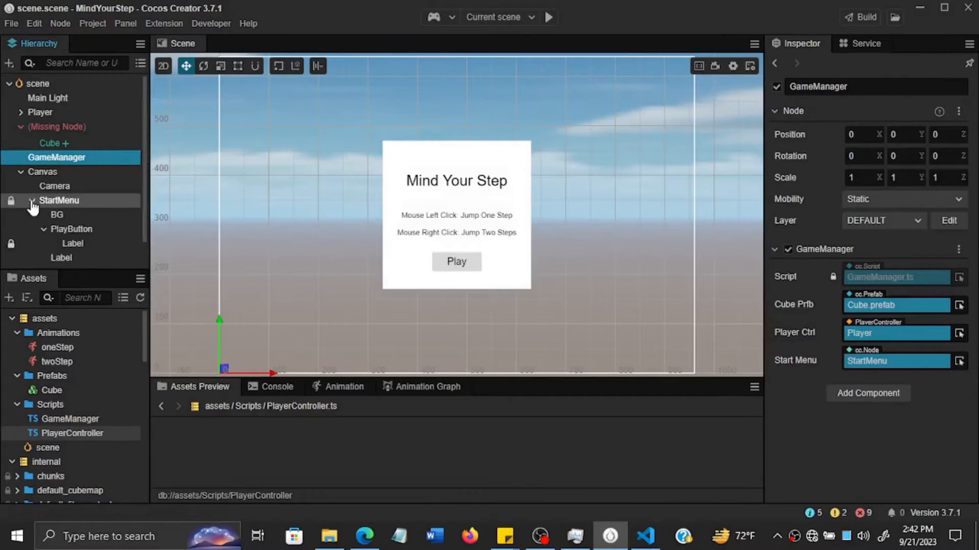
pyautogui.click(75, 231)
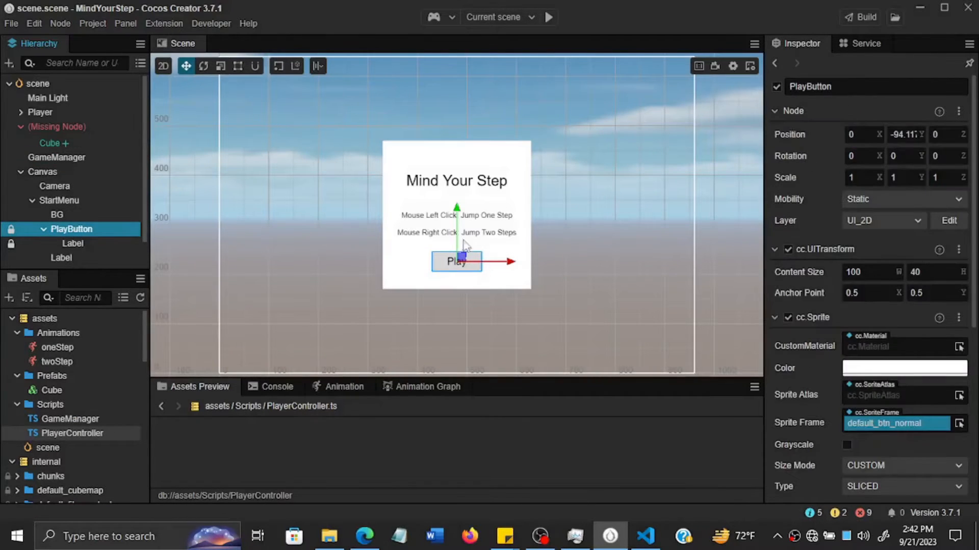
pyautogui.scroll(-5, 829, 298)
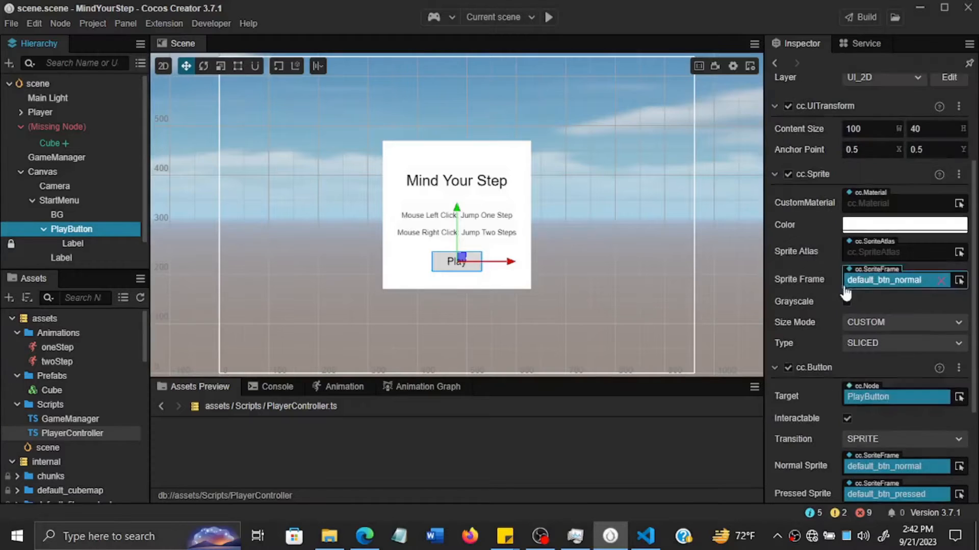
pyautogui.scroll(-2, 830, 300)
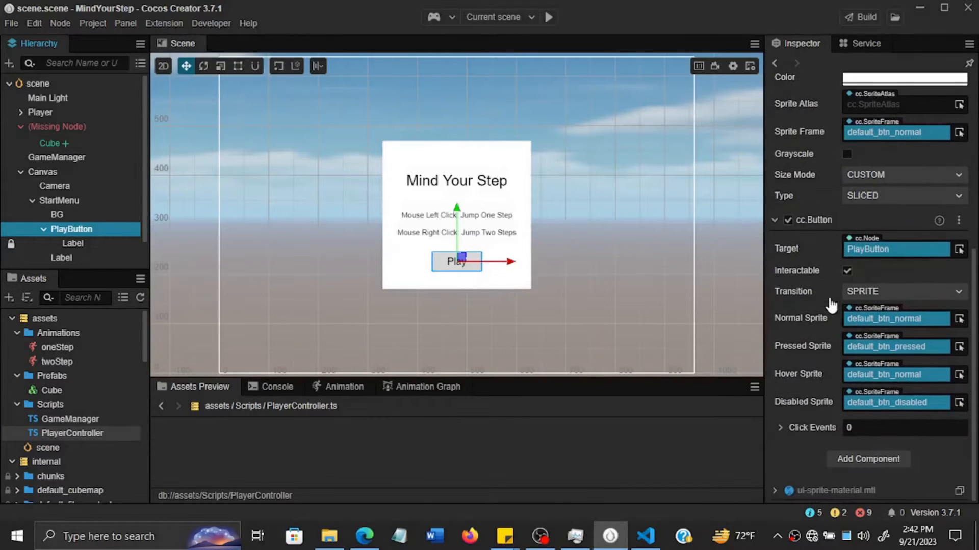
pyautogui.click(872, 427)
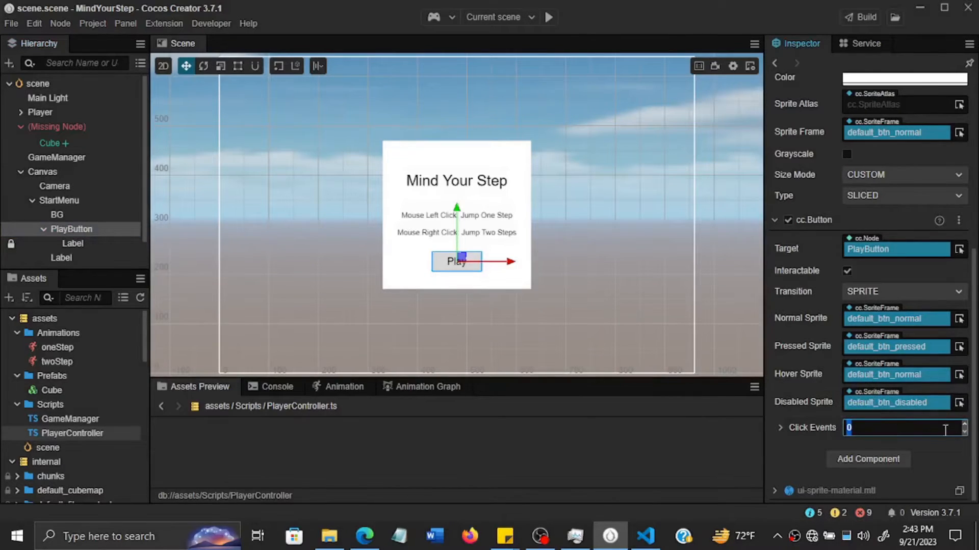
pyautogui.write('1')
pyautogui.press('Return')
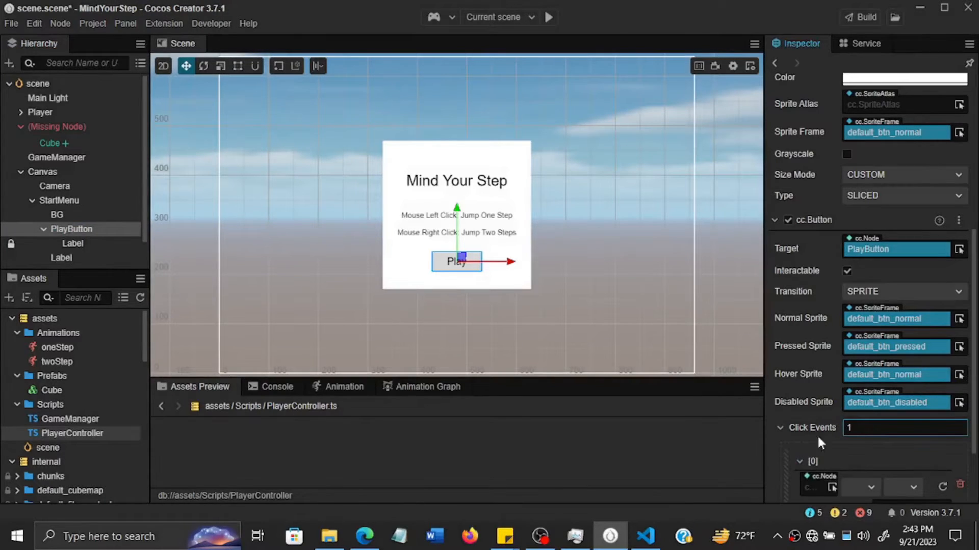
pyautogui.moveTo(974, 352); pyautogui.dragTo(972, 403)
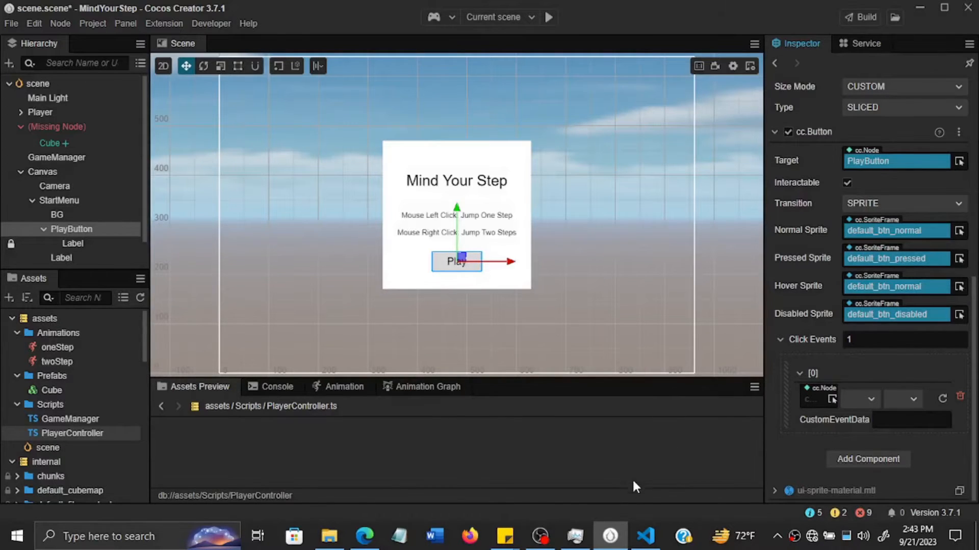
# - Switch to VS Code and review the onStartButtonClicked() method in GameManager.ts
pyautogui.click(655, 544)
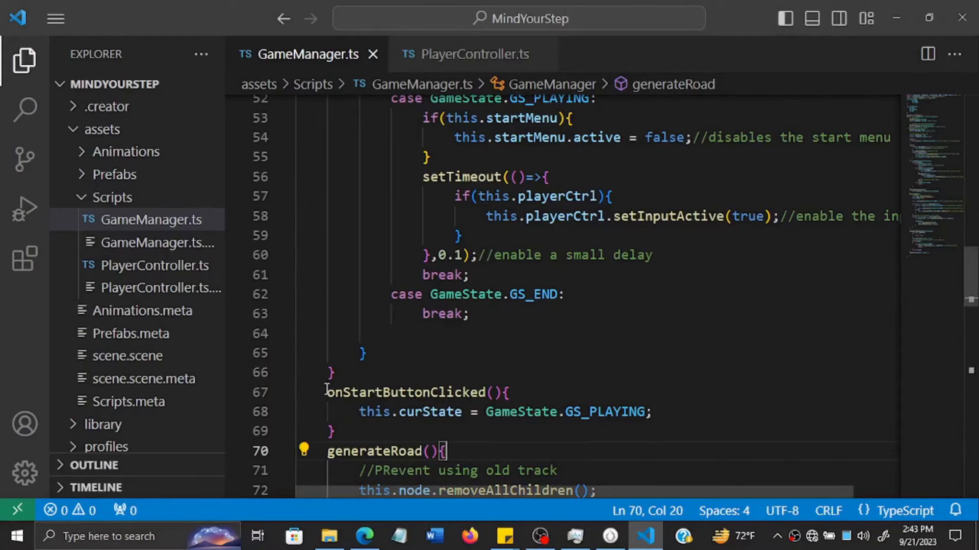
pyautogui.moveTo(328, 392); pyautogui.dragTo(335, 431)
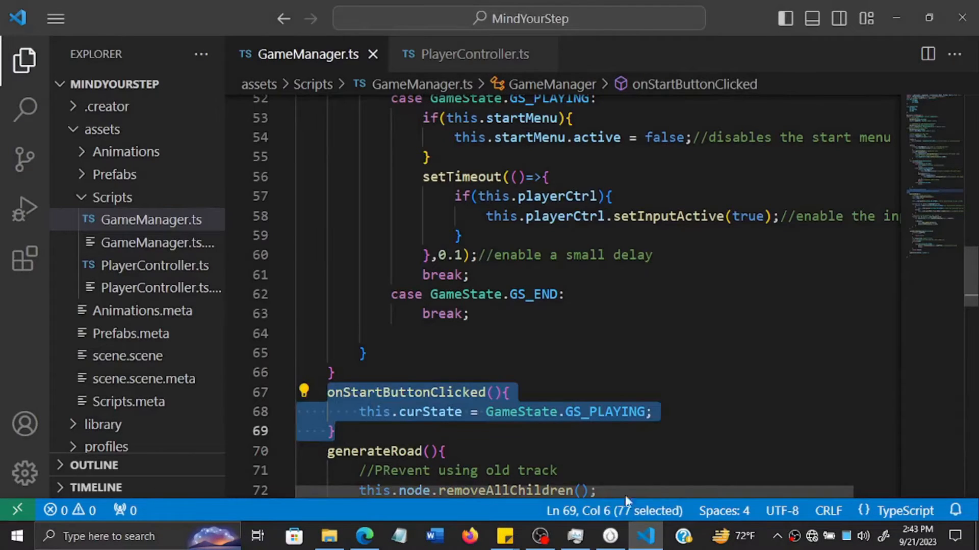
pyautogui.click(641, 544)
pyautogui.click(641, 543)
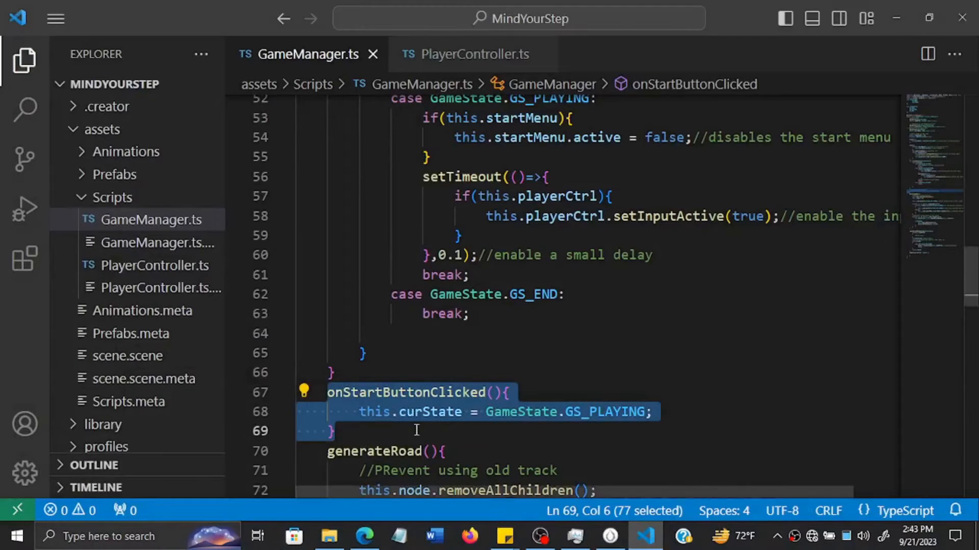
pyautogui.click(342, 392)
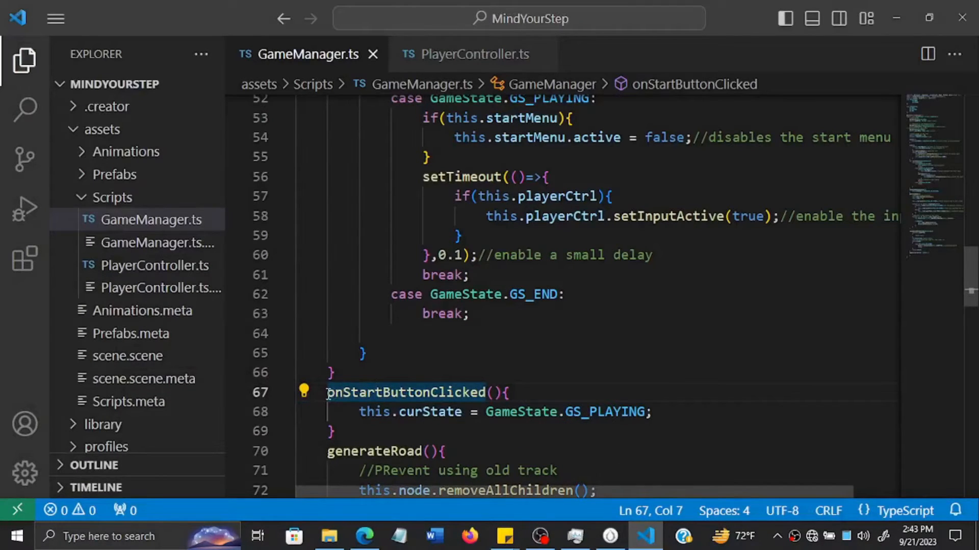
pyautogui.moveTo(329, 393); pyautogui.dragTo(336, 432)
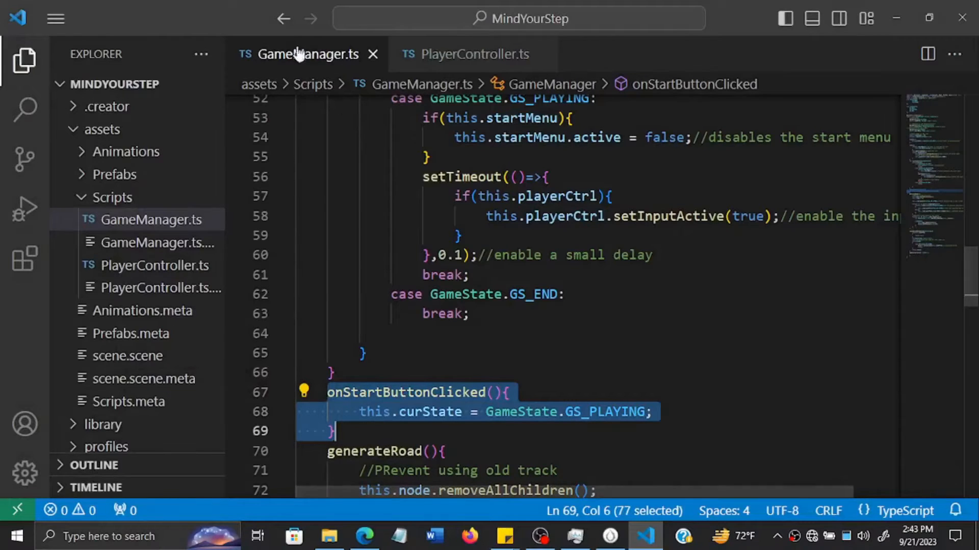
pyautogui.click(651, 534)
pyautogui.click(651, 535)
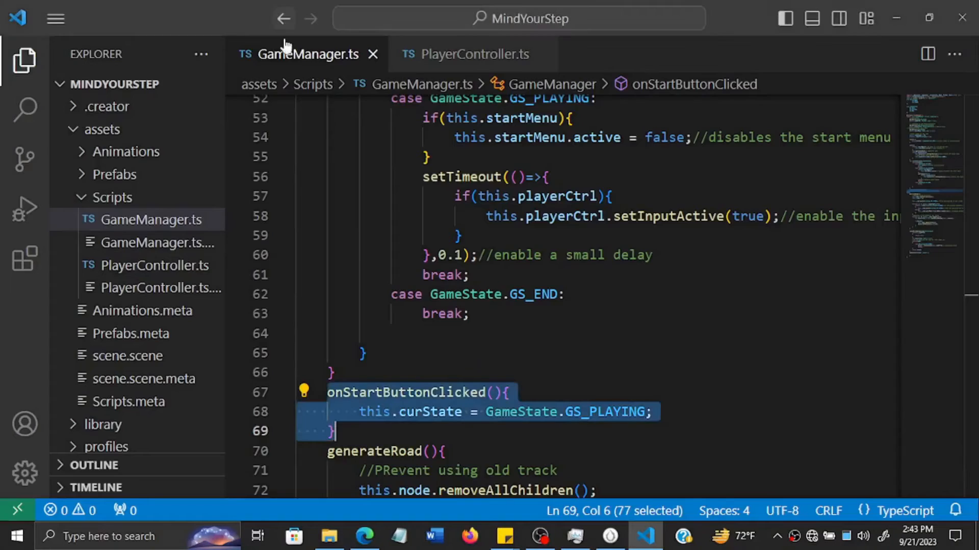
# - Back in Cocos Creator, link PlayButton's click event to the GameManager node, GameManager component and onStartButtonClicked handler
pyautogui.moveTo(646, 535)
pyautogui.click(646, 536)
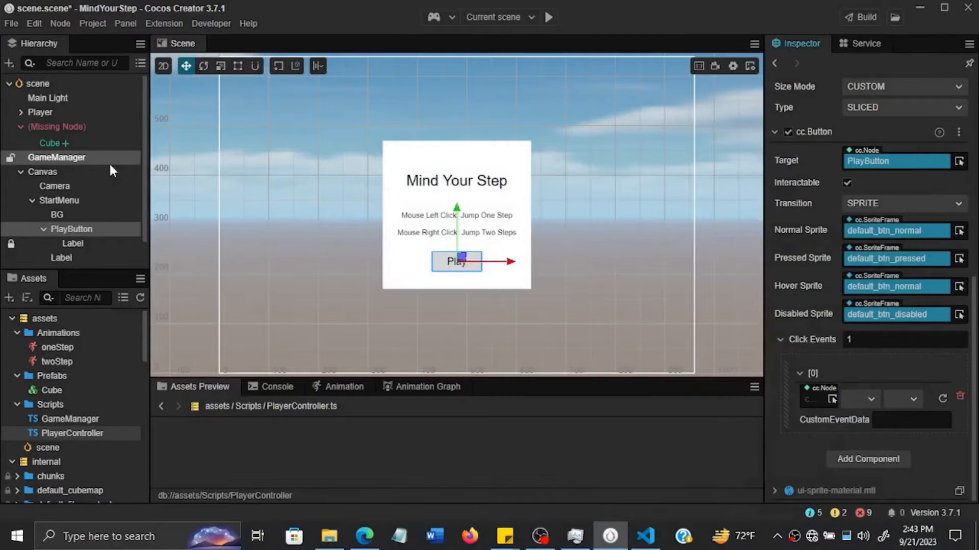
pyautogui.moveTo(115, 157); pyautogui.dragTo(814, 399)
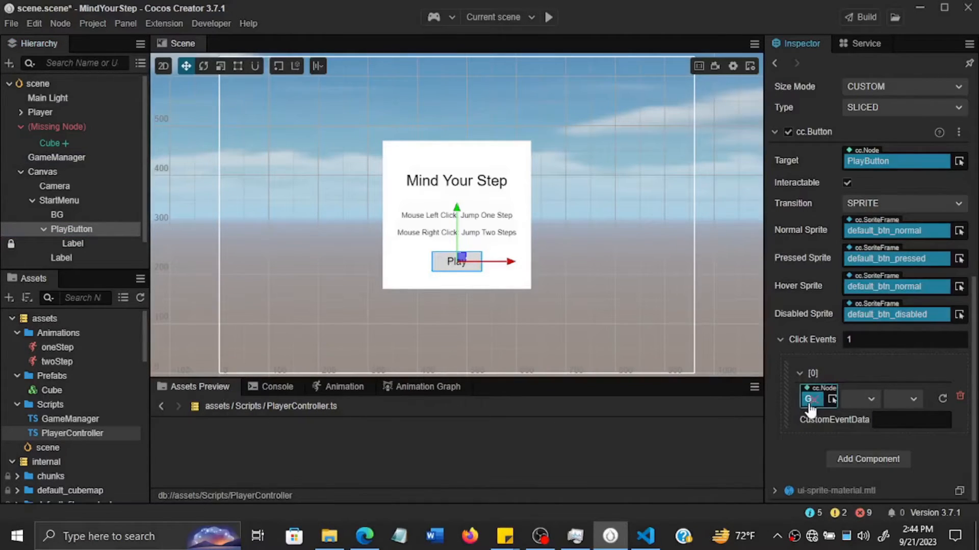
pyautogui.click(866, 404)
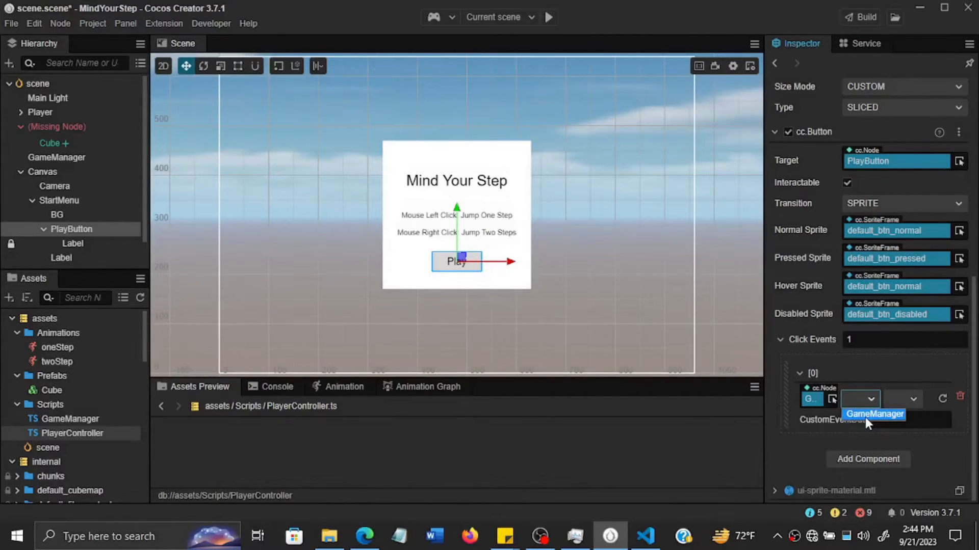
pyautogui.click(864, 415)
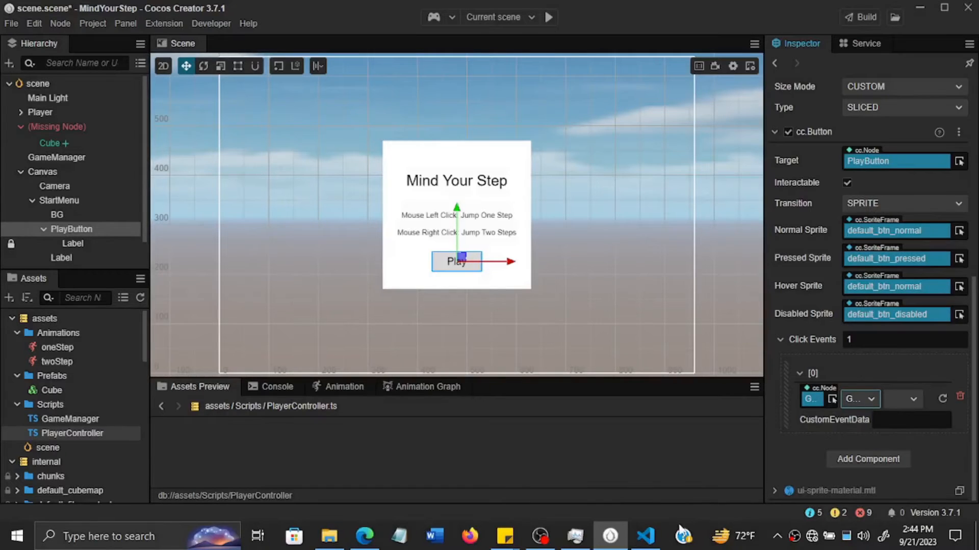
pyautogui.click(645, 535)
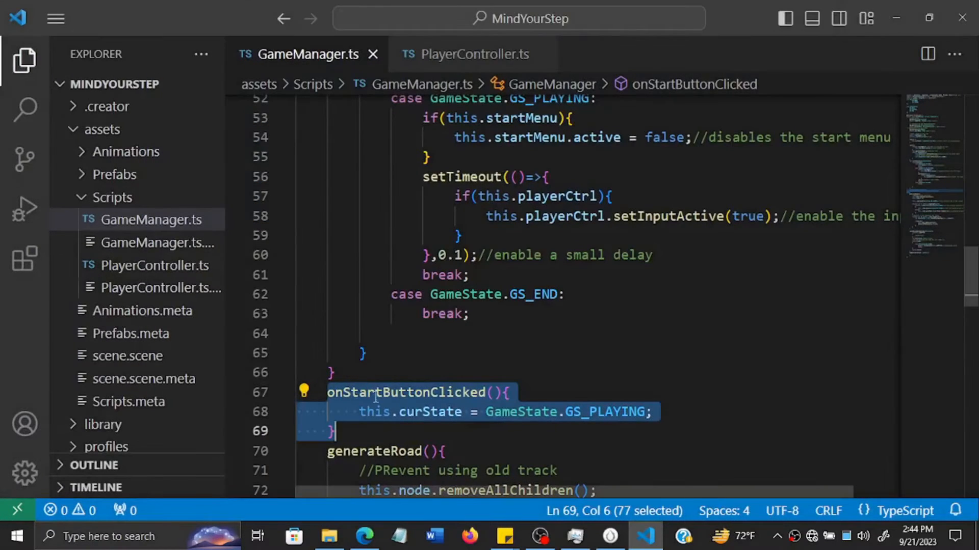
pyautogui.click(654, 542)
pyautogui.click(911, 405)
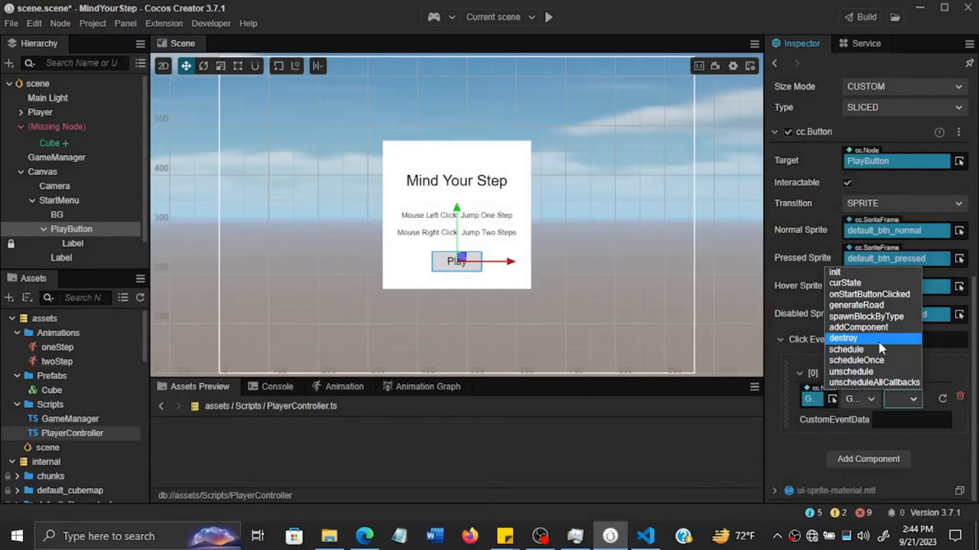
pyautogui.click(850, 295)
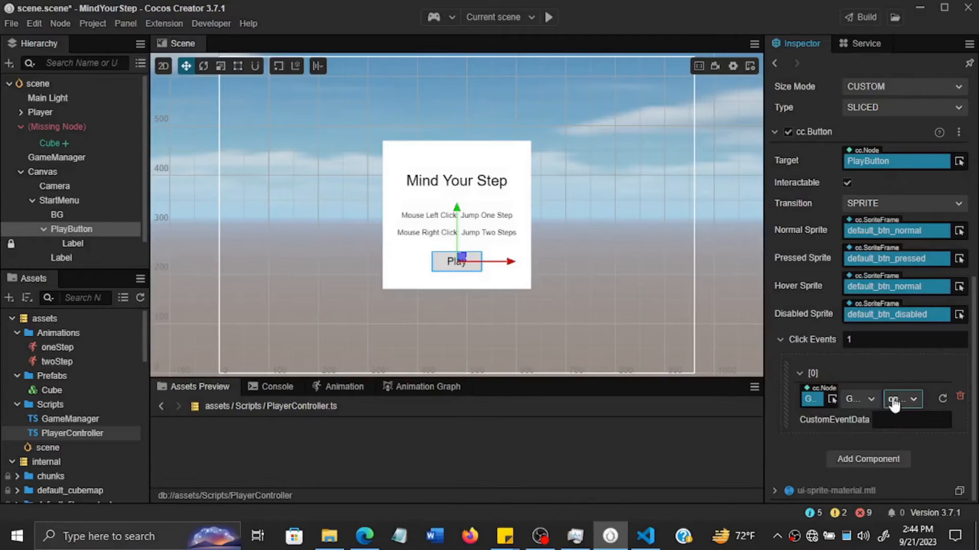
# - Check the this.curState = GameState.GS_PLAYING; line of onStartButtonClicked() in VS Code, and save the scene back in Cocos Creator
pyautogui.click(645, 535)
pyautogui.click(430, 412)
pyautogui.moveTo(409, 415); pyautogui.dragTo(647, 411)
pyautogui.click(610, 535)
pyautogui.hotkey('ctrl', 's')
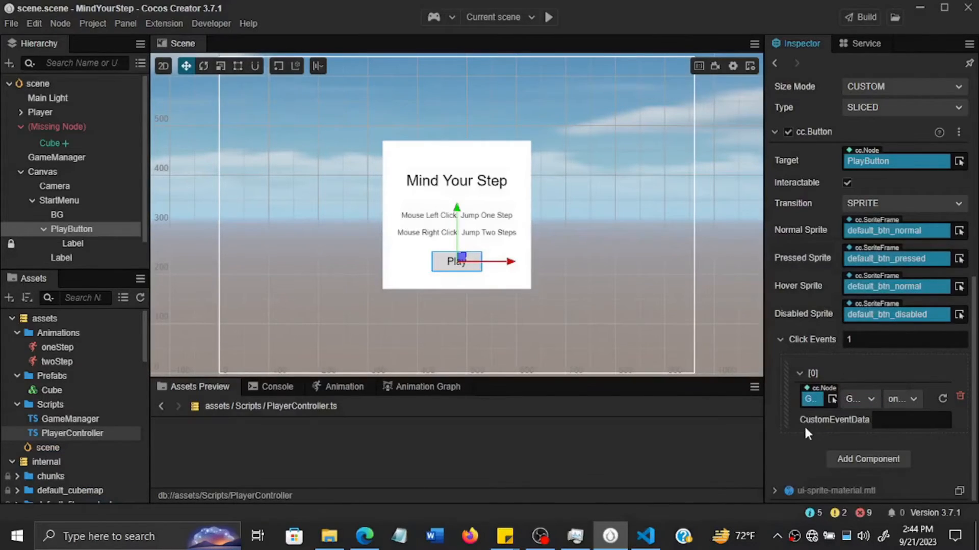
# - Switch to VS Code to recheck the onStartButtonClicked() declaration in GameManager.ts, and return to Cocos Creator
pyautogui.click(645, 537)
pyautogui.click(494, 392)
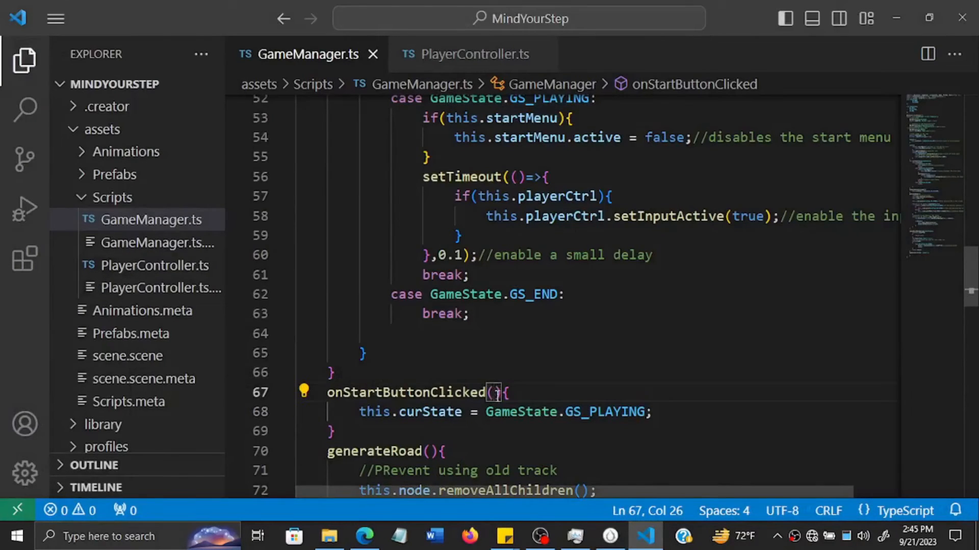
pyautogui.click(645, 536)
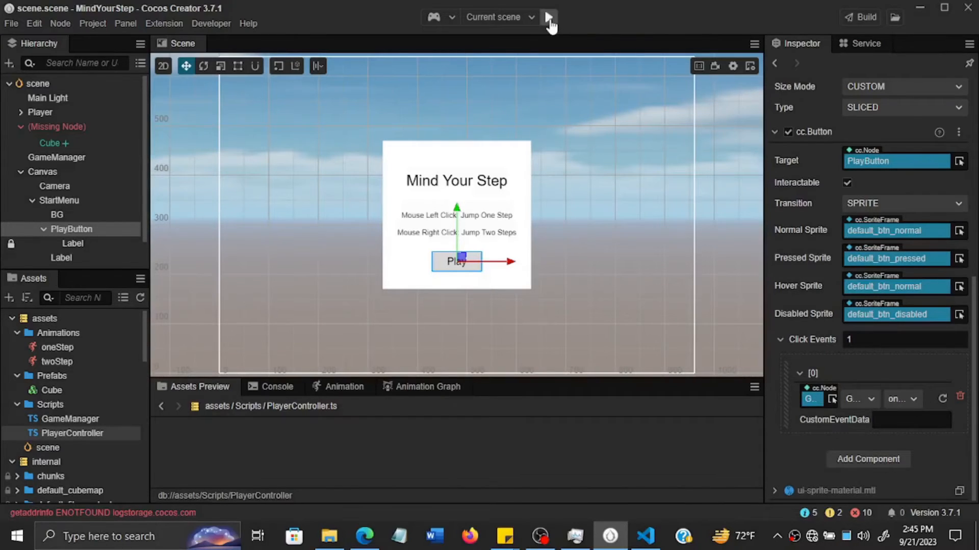
# - Run the current scene with Preview in Simulator and move the simulator window clear of the Inspector
pyautogui.click(449, 18)
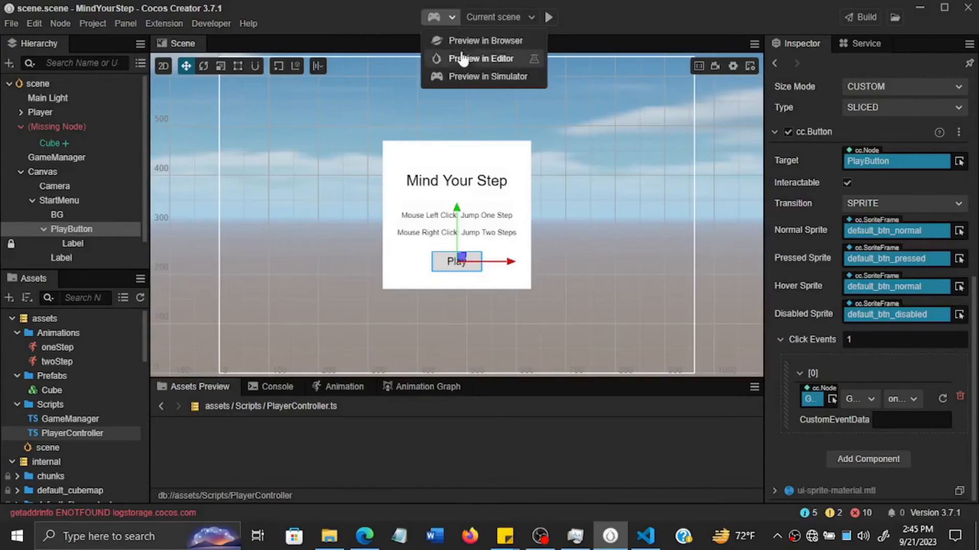
pyautogui.click(480, 85)
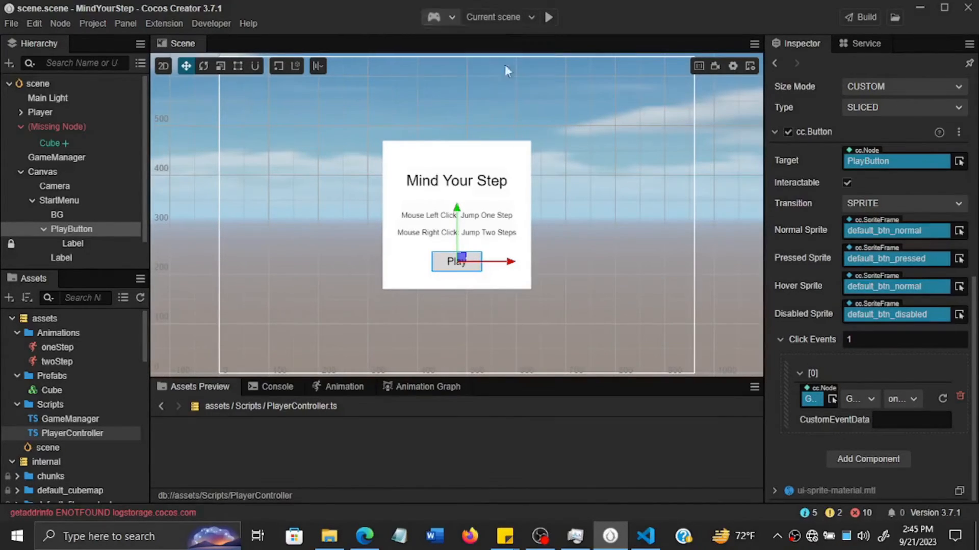
pyautogui.click(550, 19)
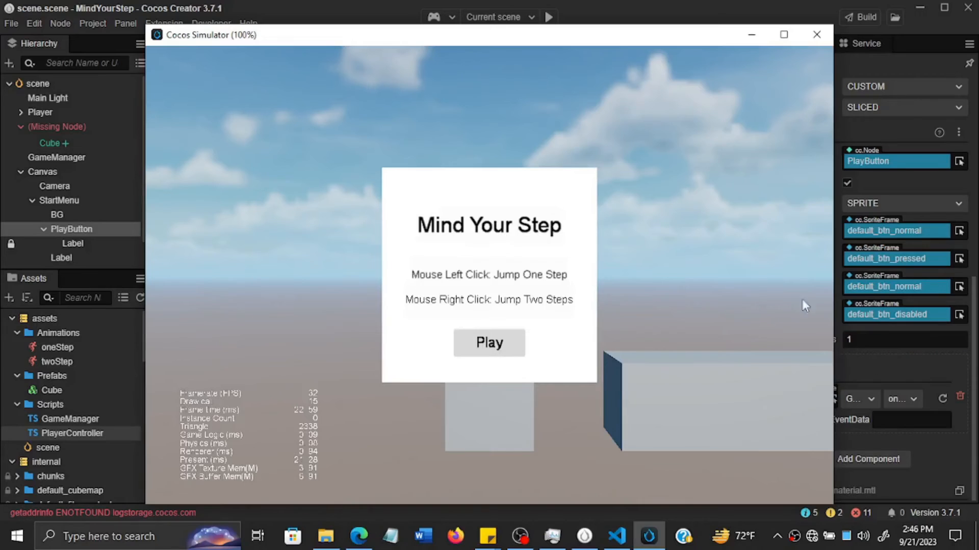
pyautogui.moveTo(670, 42); pyautogui.dragTo(591, 47)
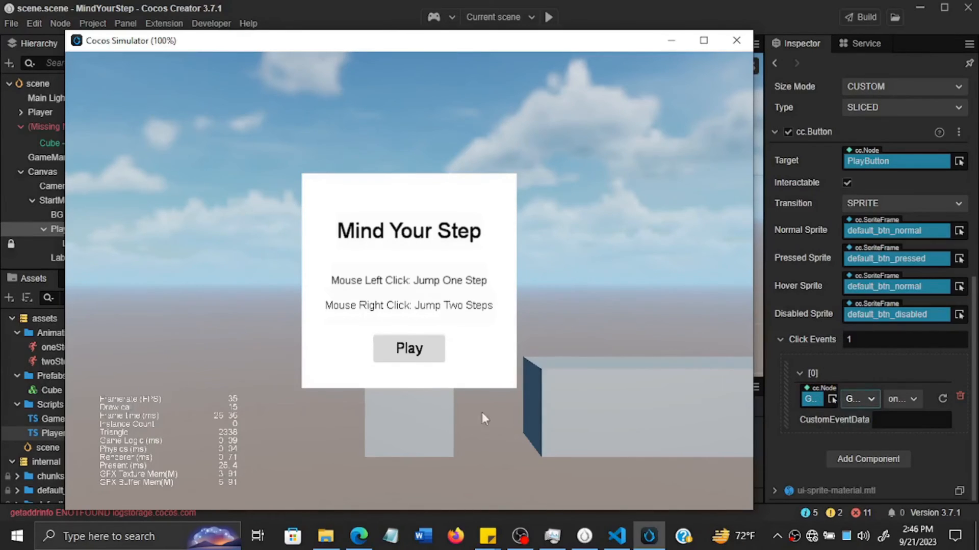
# - Start the game with the start menu's Play button, test one-step and two-step jumps, and close the simulator
pyautogui.click(417, 349)
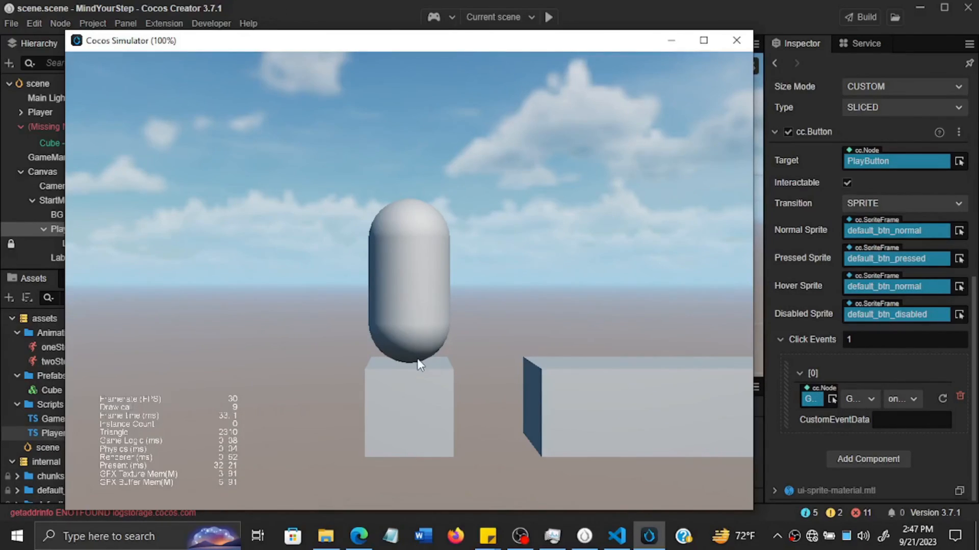
pyautogui.click(411, 319)
pyautogui.click(411, 319)
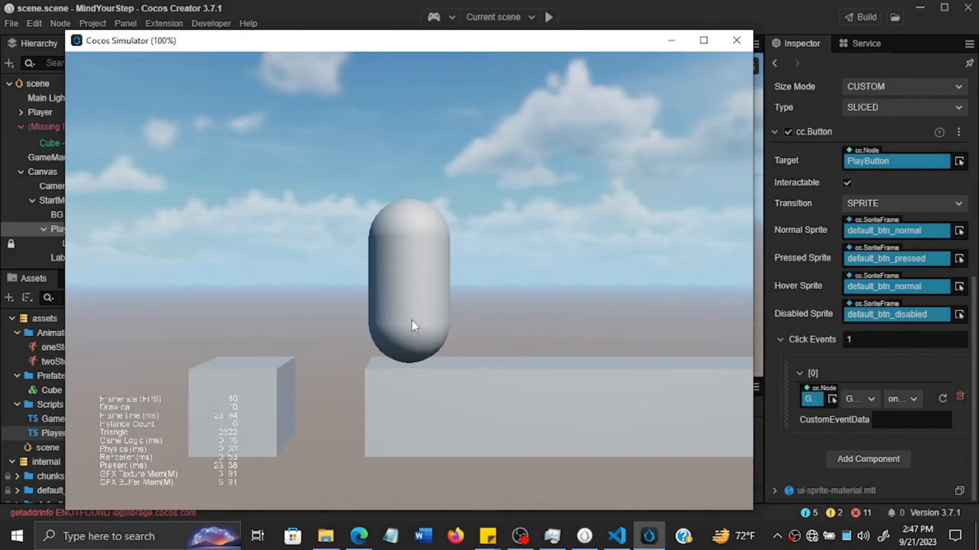
pyautogui.rightClick(411, 320)
pyautogui.rightClick(411, 319)
pyautogui.rightClick(411, 320)
pyautogui.rightClick(412, 320)
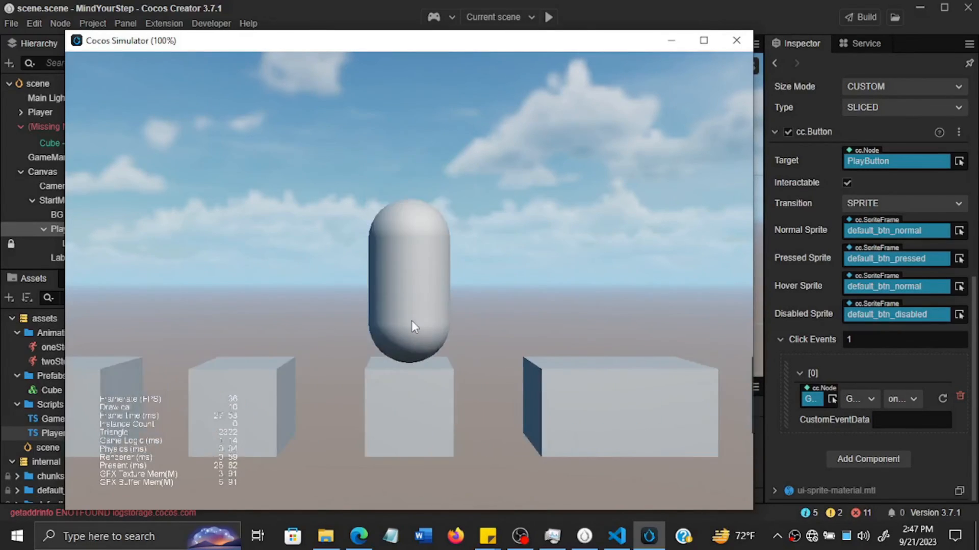
pyautogui.click(411, 321)
pyautogui.click(411, 321)
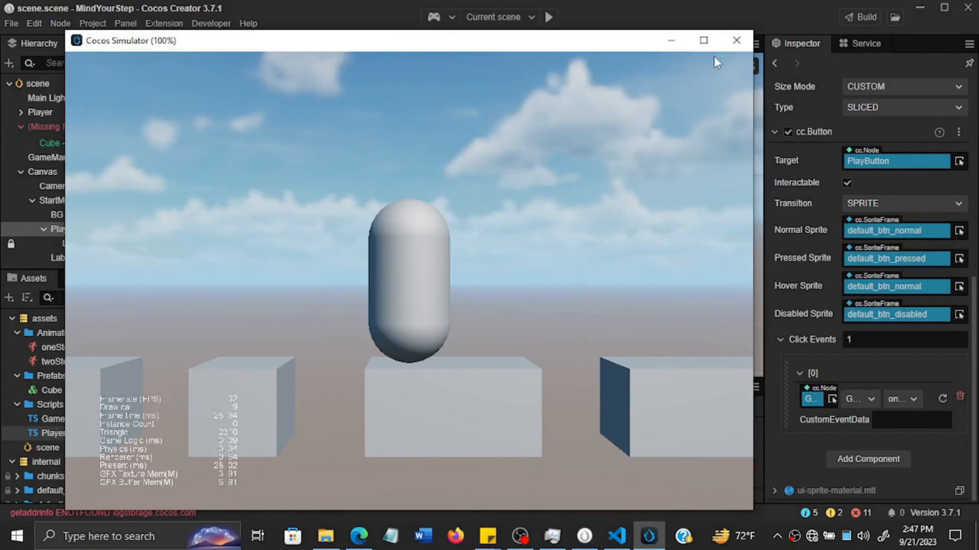
pyautogui.click(738, 44)
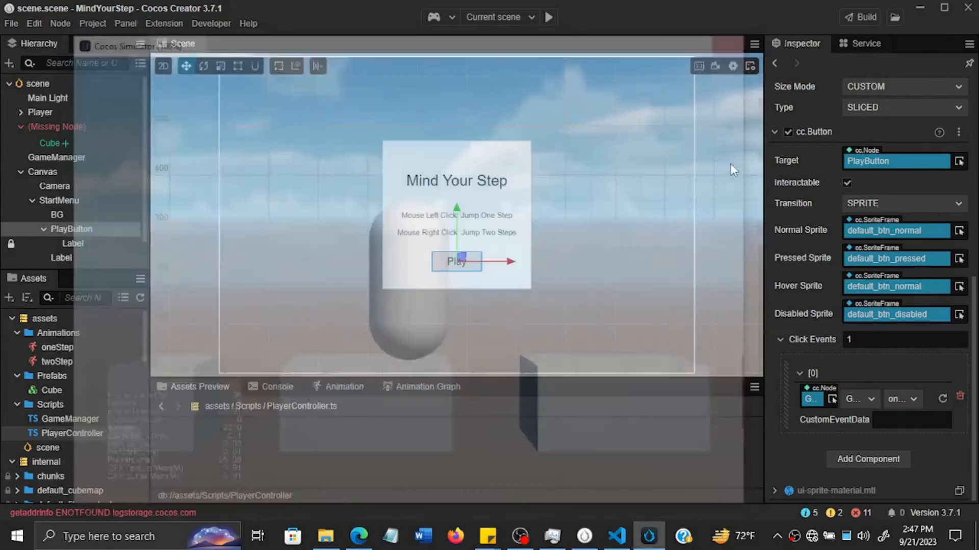